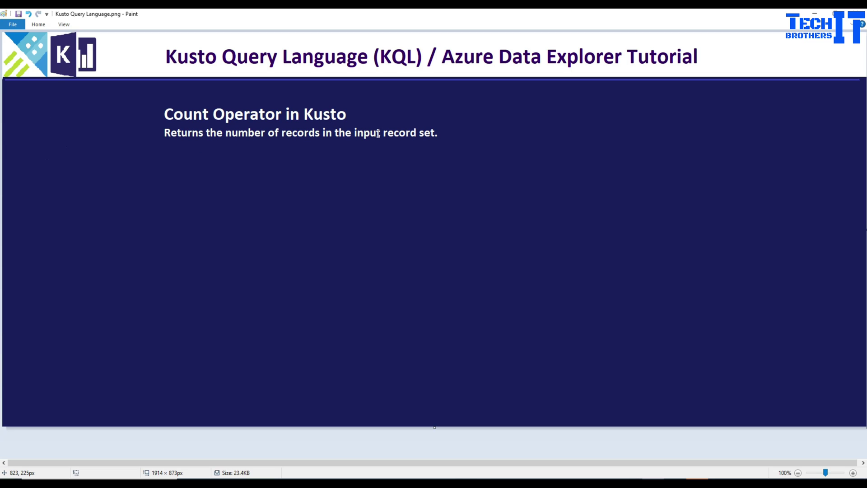
key("alt+Tab")
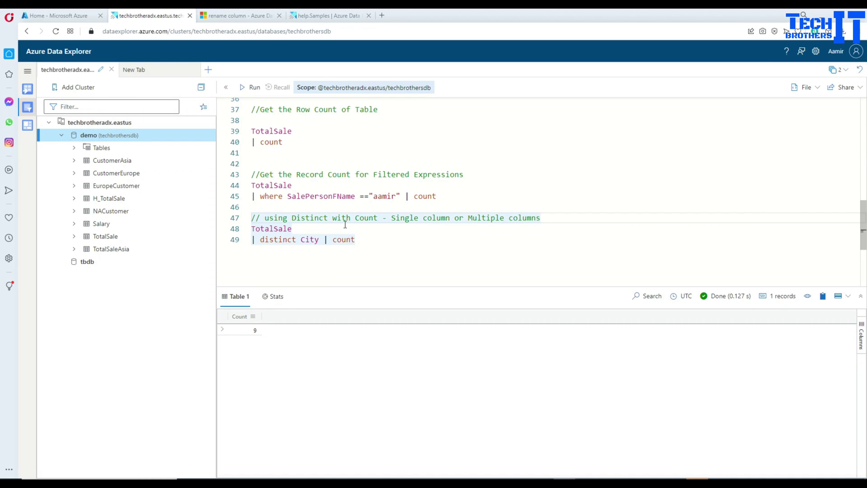
scroll(345, 225, "up", 5)
scroll(345, 225, "up", 5)
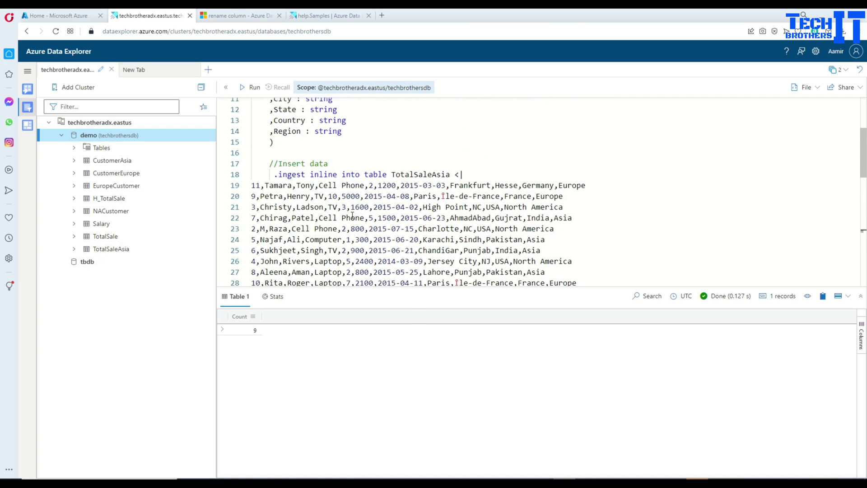
scroll(352, 215, "up", 5)
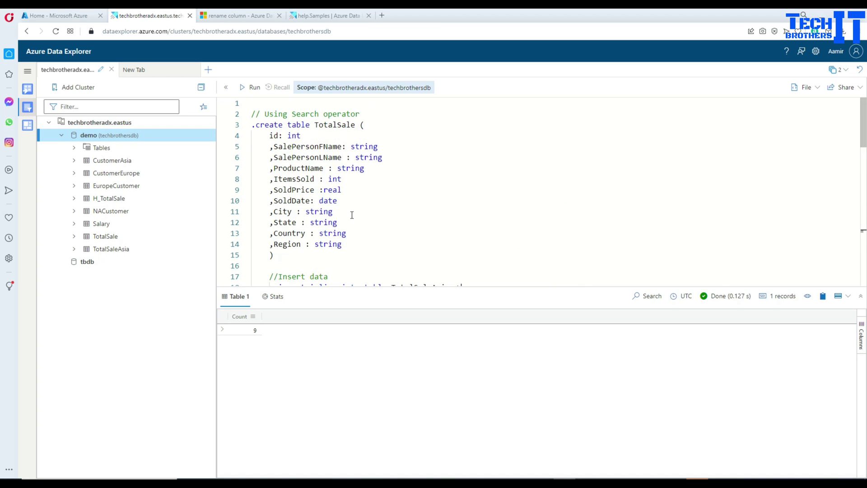
left_click(326, 125)
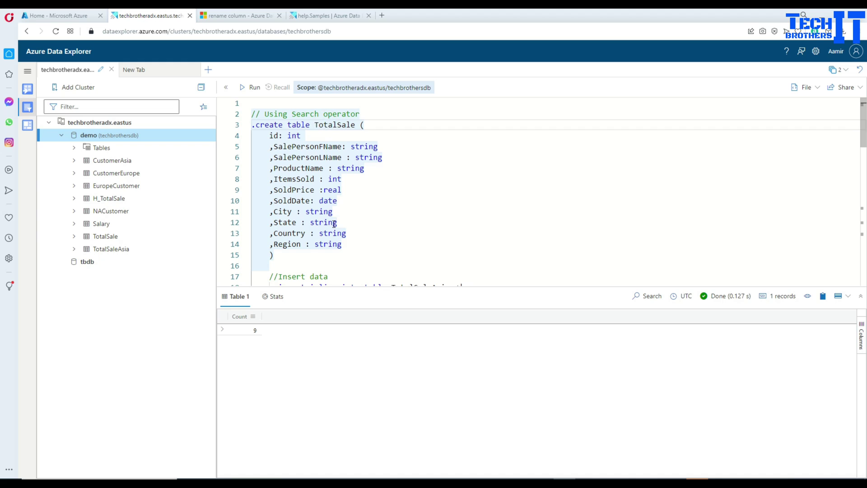
scroll(335, 224, "down", 5)
scroll(336, 224, "down", 3)
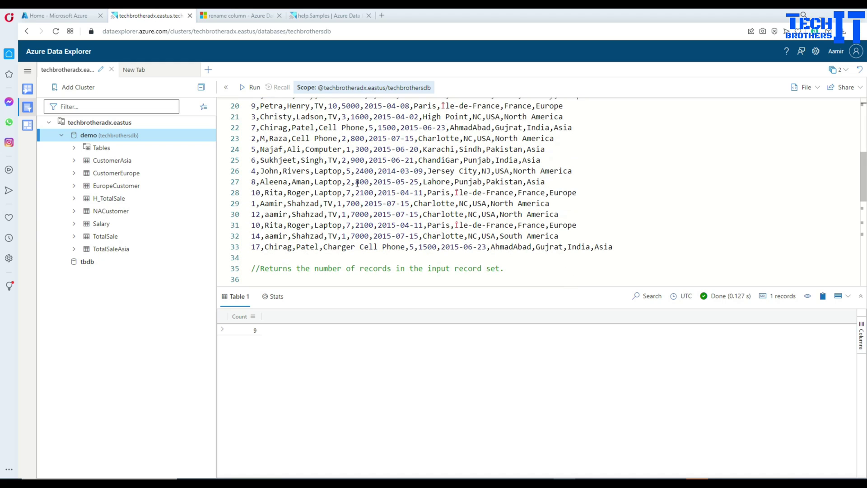
scroll(356, 184, "down", 4)
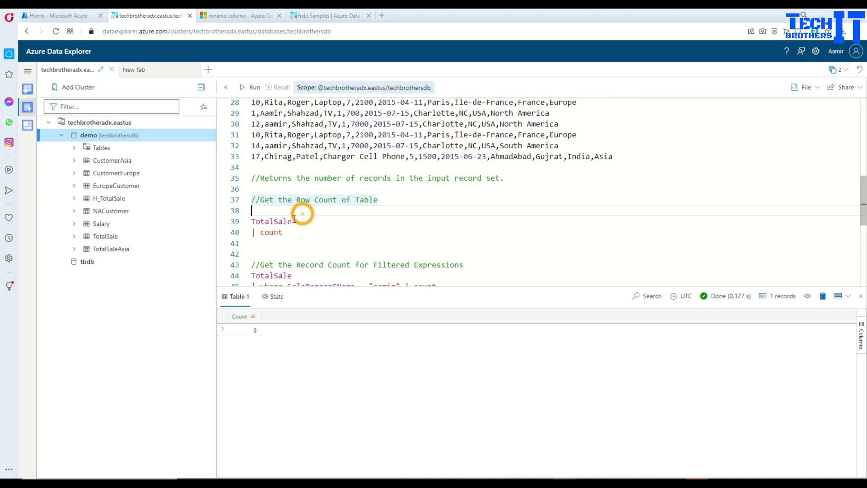
left_click_drag(293, 222, 251, 222)
Run the bare TotalSale table, then TotalSale | count, which returns 15
left_click(251, 87)
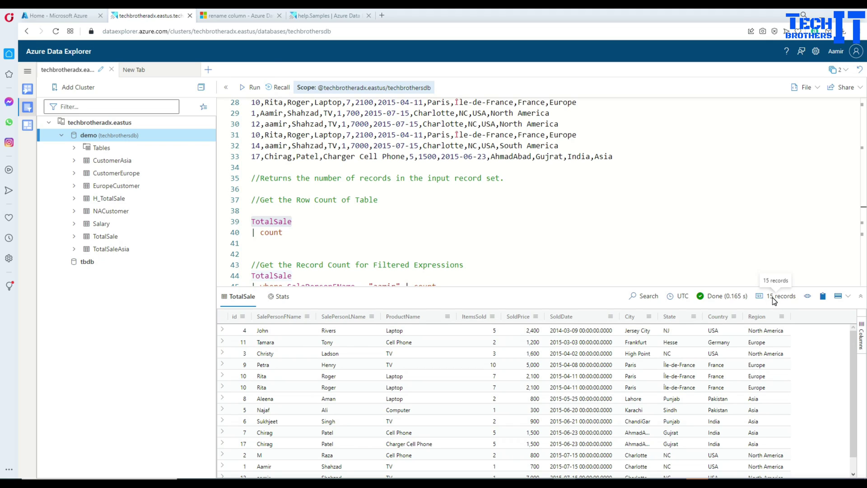
mouse_move(272, 221)
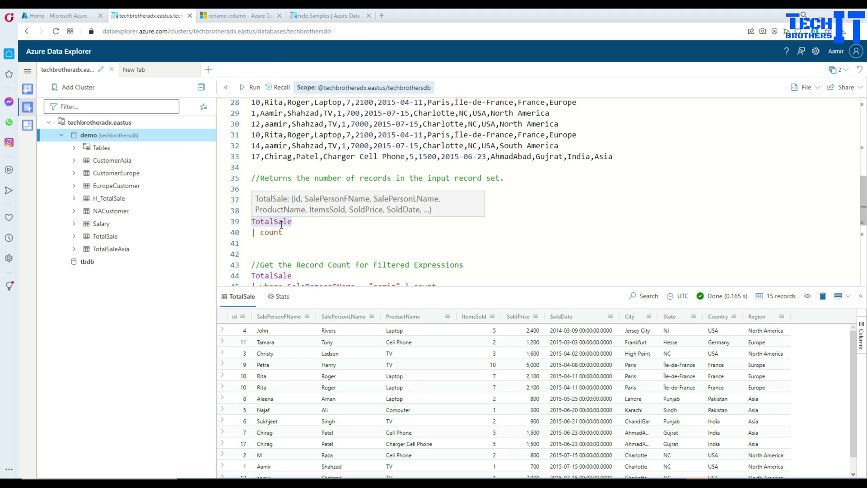
left_click_drag(292, 221, 242, 221)
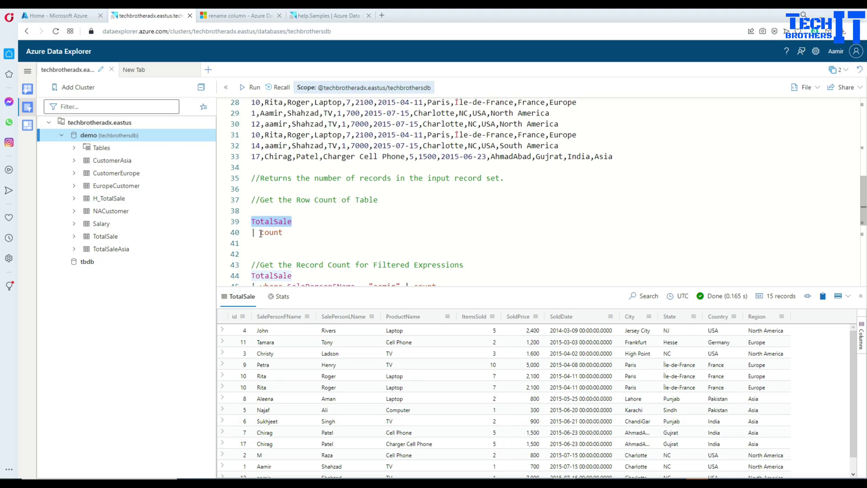
mouse_move(260, 232)
left_mouse_down()
mouse_move(285, 233)
mouse_move(251, 220)
left_mouse_up()
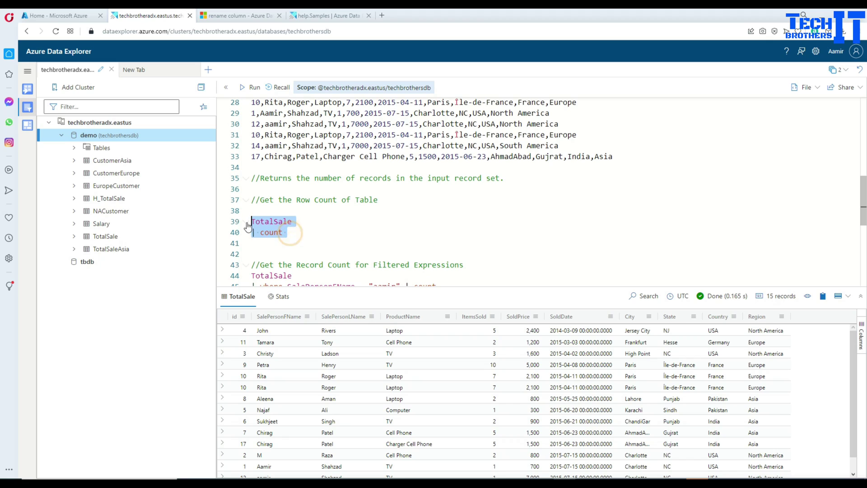
left_click(255, 88)
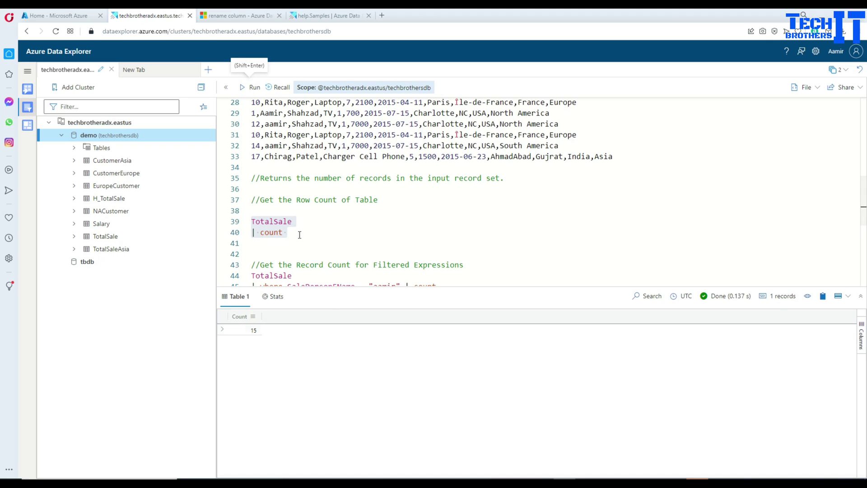
Move '| count' onto line 39 beside TotalSale and rerun the one-line query
left_click(294, 222)
left_click_drag(284, 232, 248, 232)
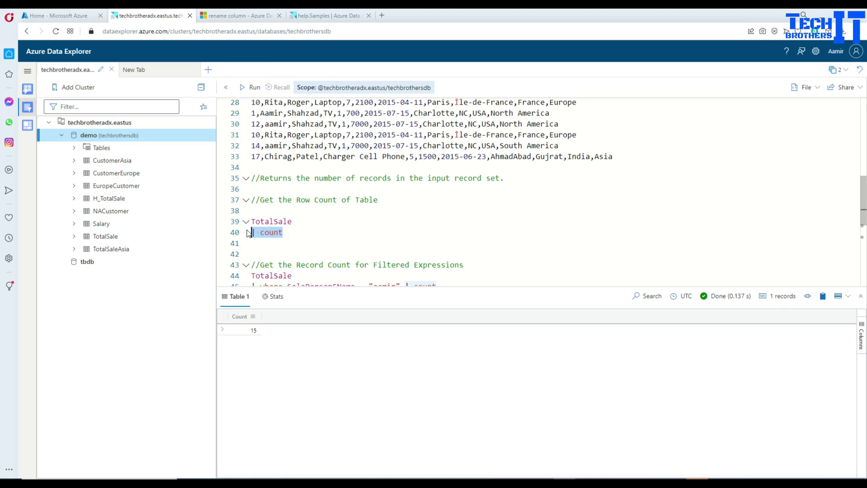
key("ctrl+x")
left_click(301, 221)
key("ctrl+v")
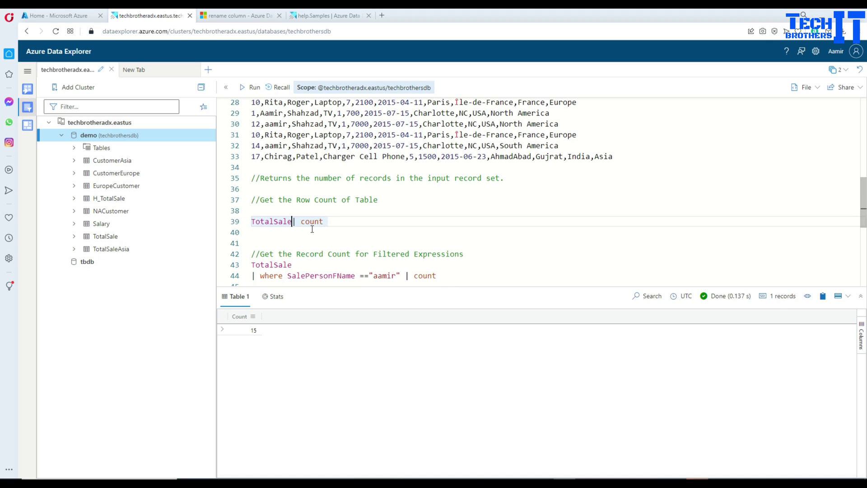
left_click(293, 222)
left_click(335, 224)
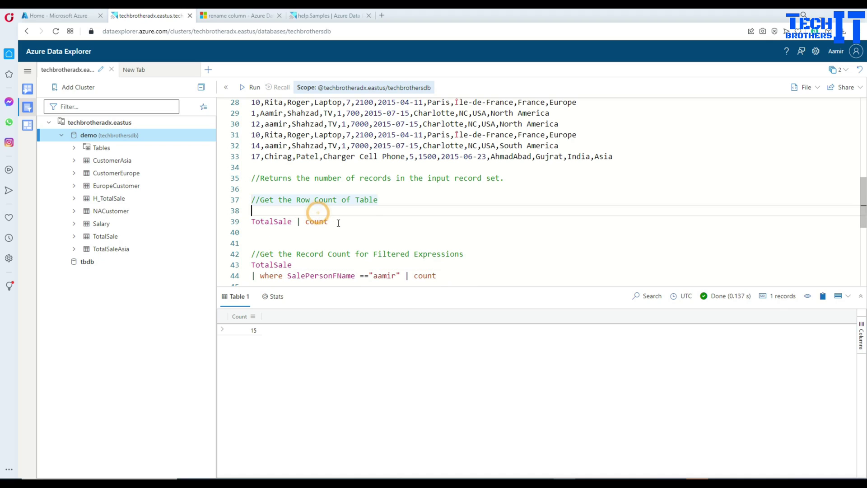
left_click_drag(330, 221, 251, 222)
left_click(249, 86)
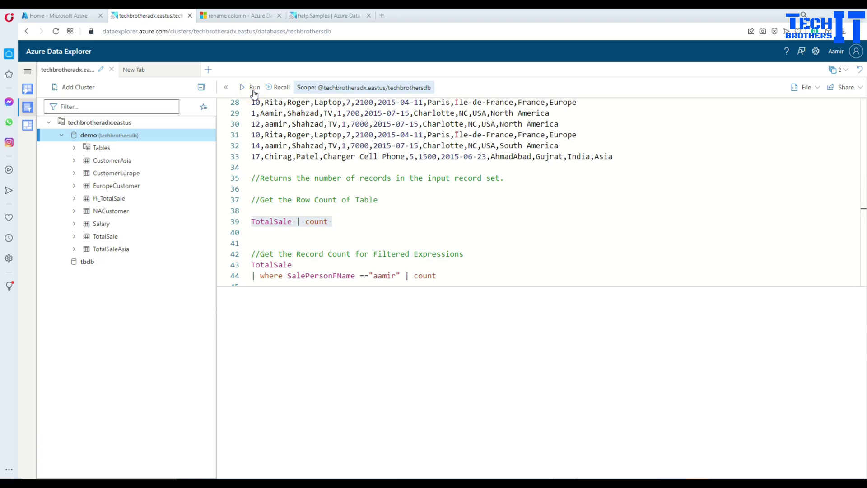
scroll(324, 219, "down", 2)
scroll(324, 219, "down", 2)
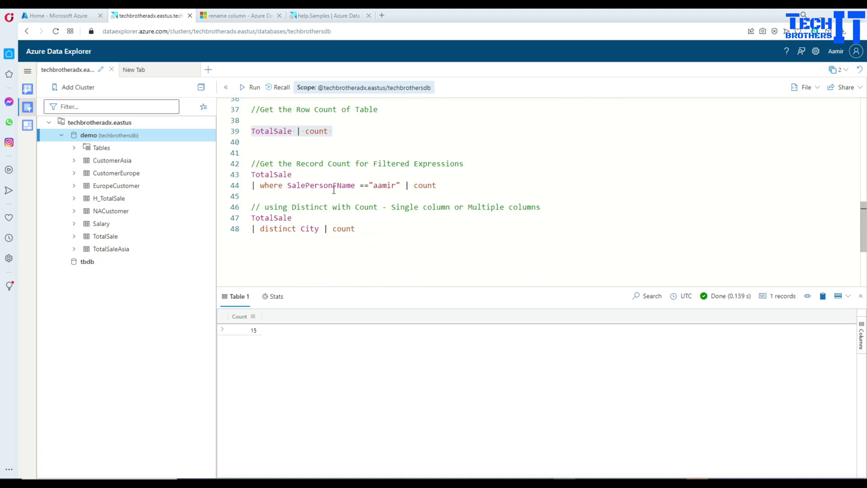
List the TotalSale rows filtered to salesperson aamir, showing 2 matches
left_click(326, 187)
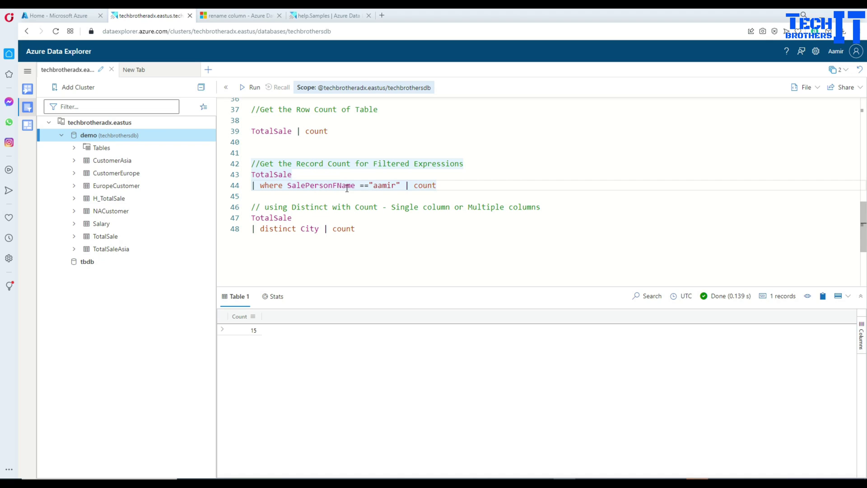
left_click_drag(400, 185, 251, 175)
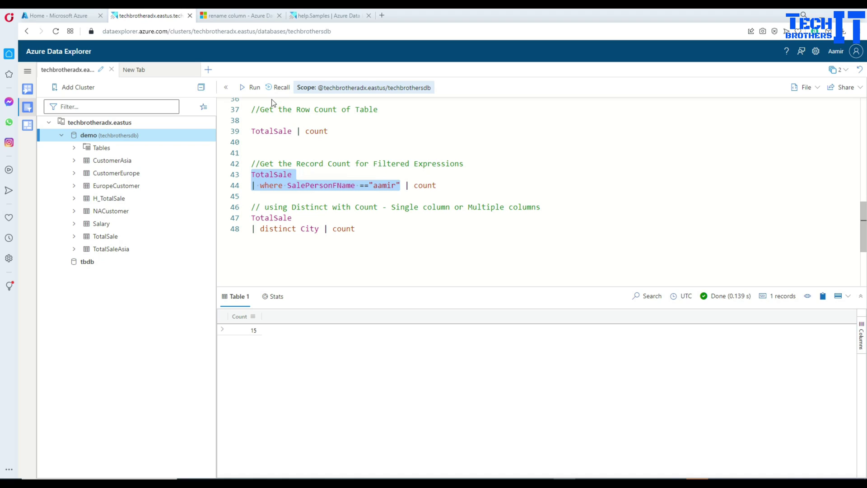
left_click(255, 88)
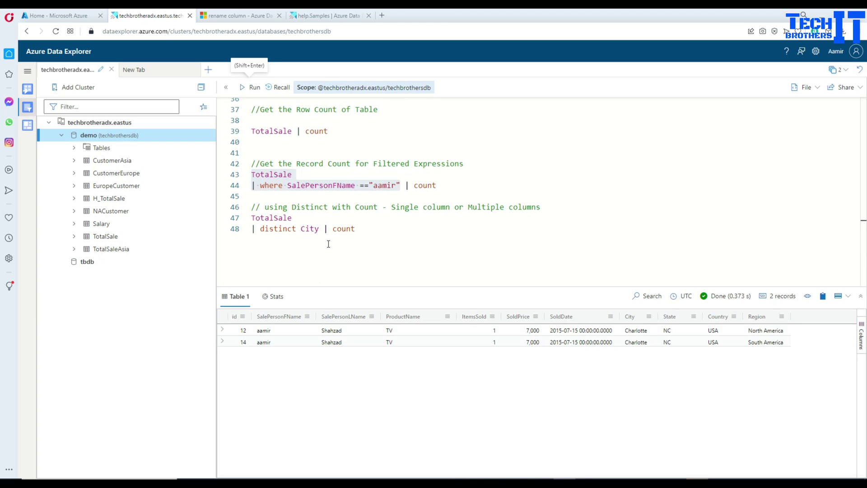
Run the aamir-filtered TotalSale count on lines 43-44, which returns 2
left_click_drag(438, 185, 251, 174)
left_click(405, 186)
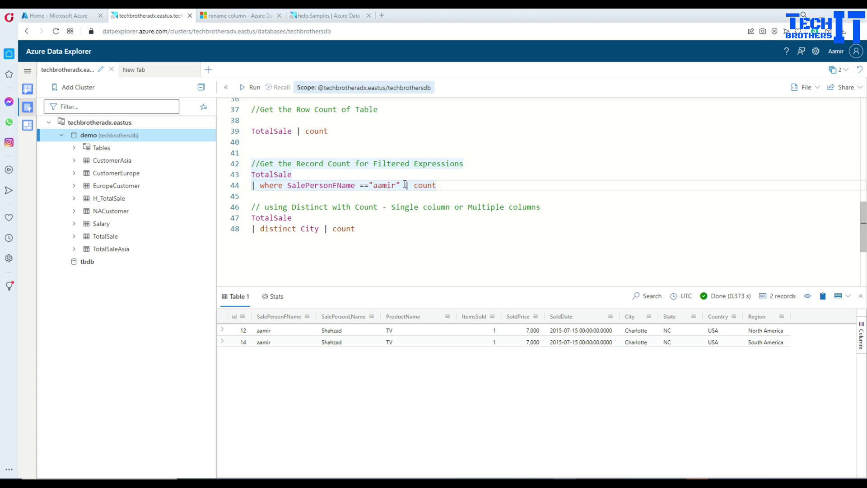
left_click_drag(402, 185, 252, 174)
left_click(406, 186)
double_click(426, 186)
left_click(437, 186)
left_click_drag(437, 185, 246, 174)
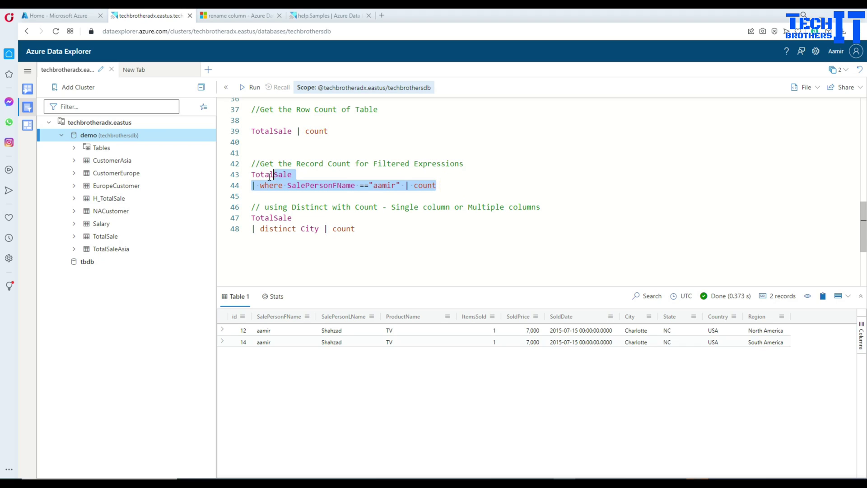
left_click(251, 88)
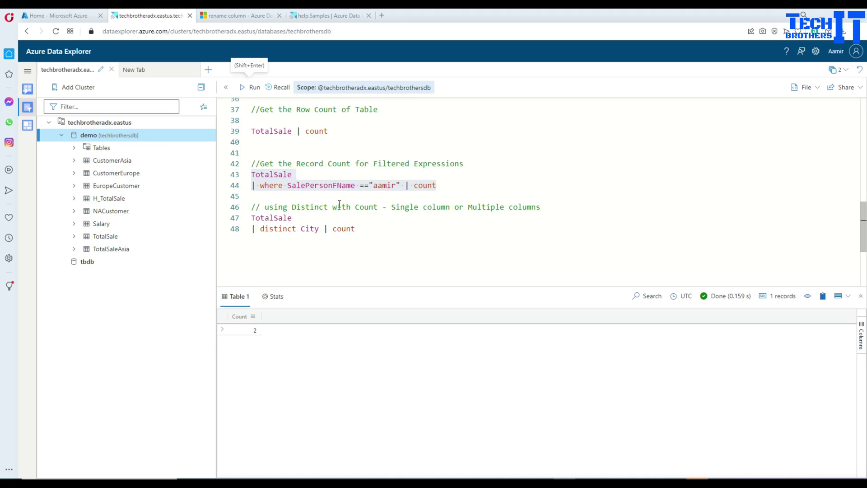
Put '| count' on its own line 45 and rerun the three-line query
left_click(406, 185)
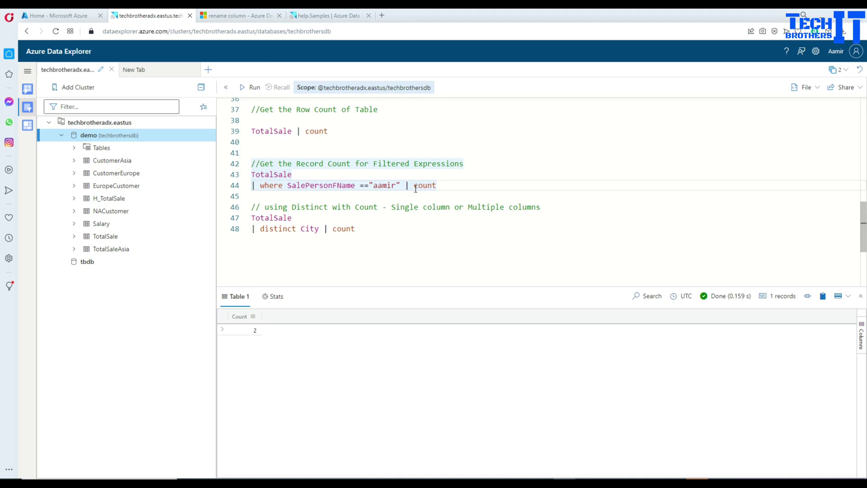
key("Return")
key("BackSpace")
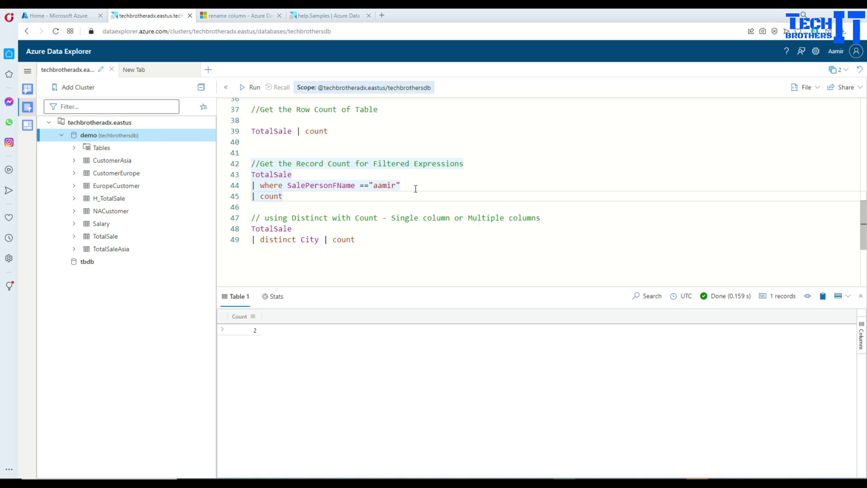
left_click_drag(285, 195, 252, 173)
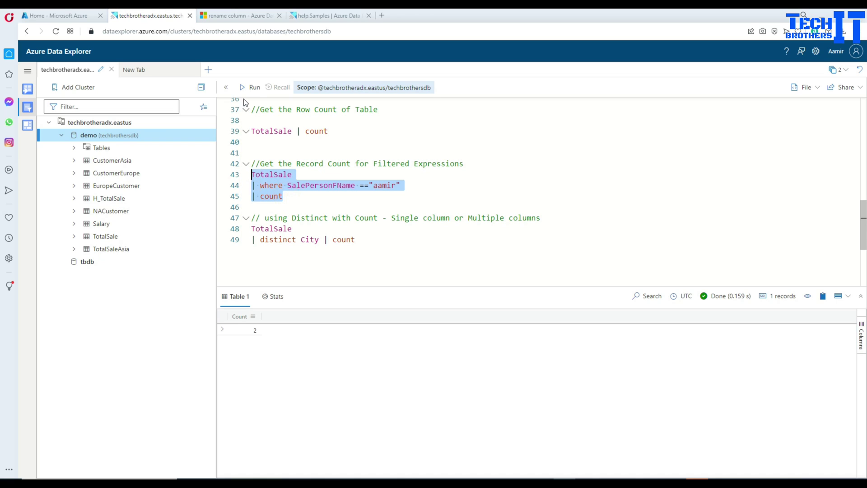
left_click(252, 88)
Run only the TotalSale table name on line 48
left_click(377, 209)
scroll(378, 211, "down", 2)
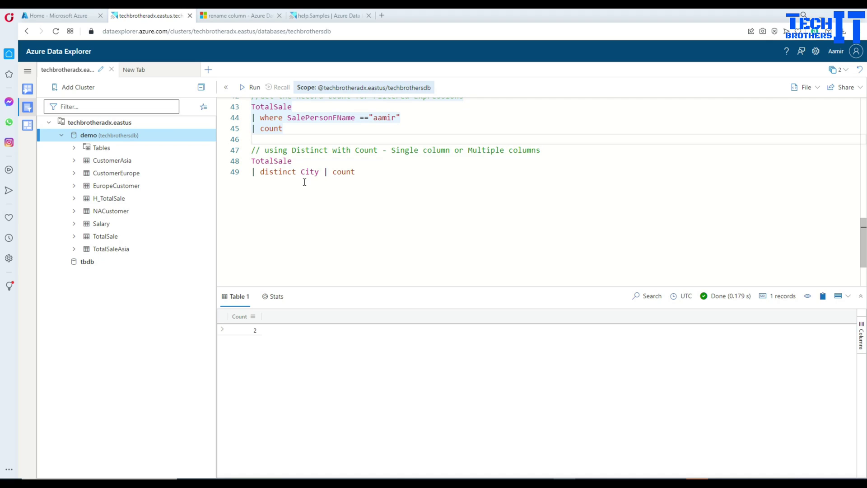
double_click(273, 161)
left_click(253, 87)
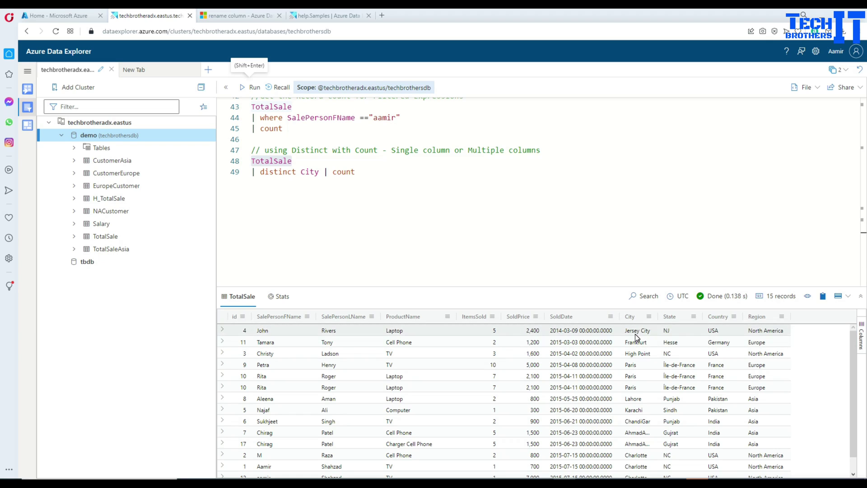
Run TotalSale | distinct City to list the 9 distinct cities
left_click(337, 193)
left_click(325, 171)
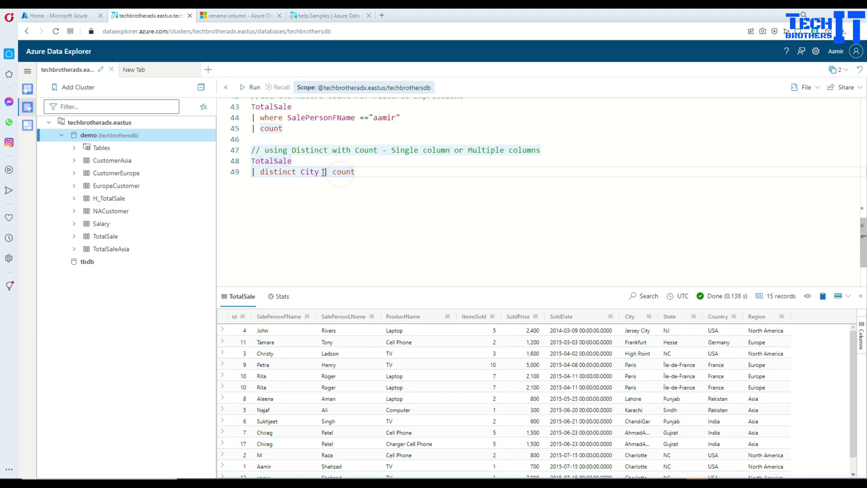
double_click(275, 161)
double_click(275, 171)
left_click_drag(319, 171, 240, 167)
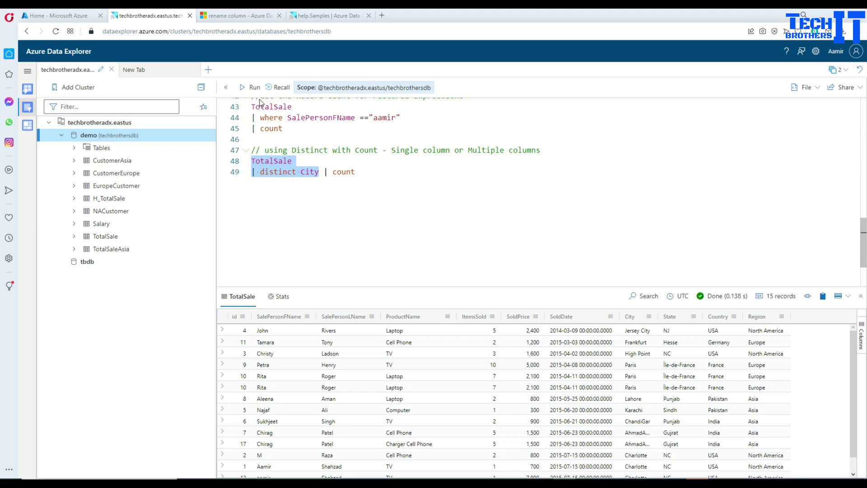
left_click(252, 88)
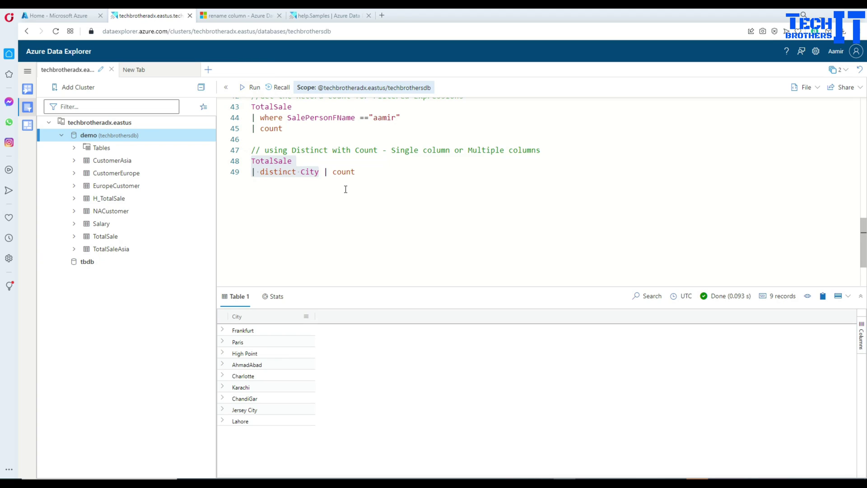
Run TotalSale | distinct City | count on lines 48-49, getting Count = 9
left_click_drag(355, 171, 325, 172)
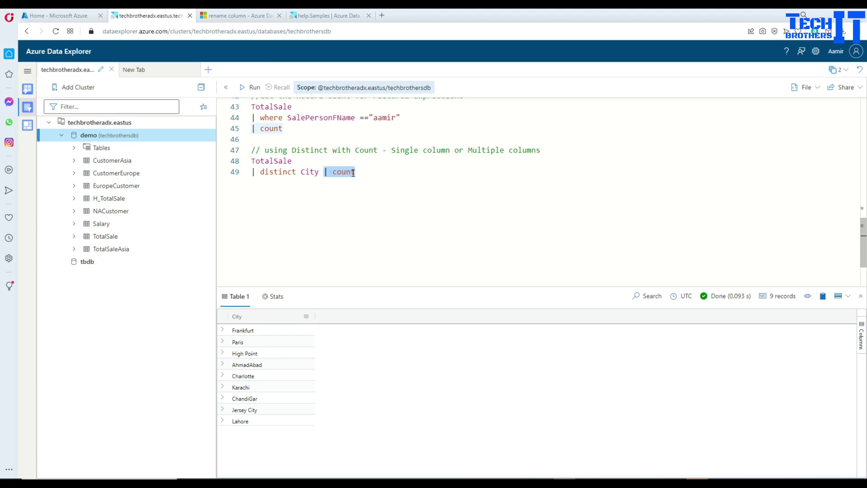
left_click(356, 172)
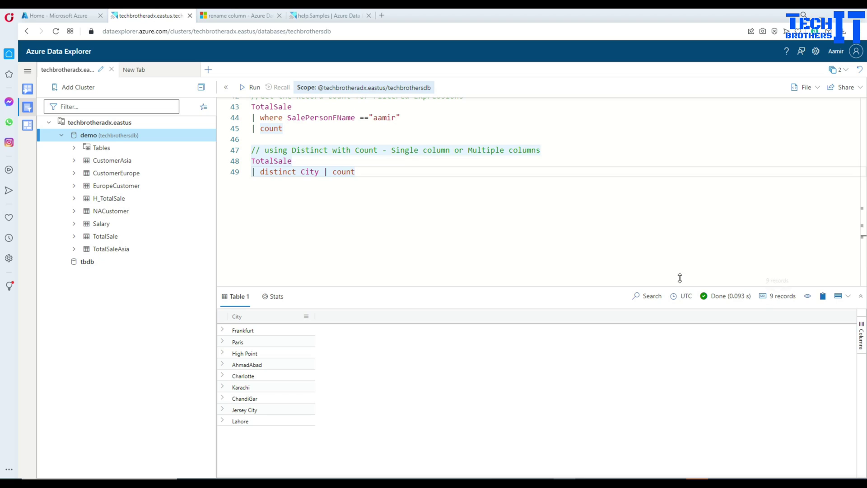
left_click_drag(356, 172, 251, 161)
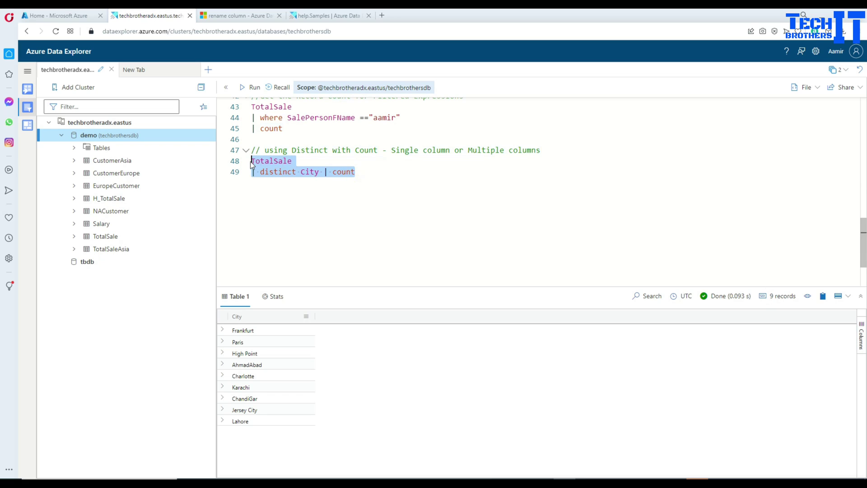
left_click(255, 87)
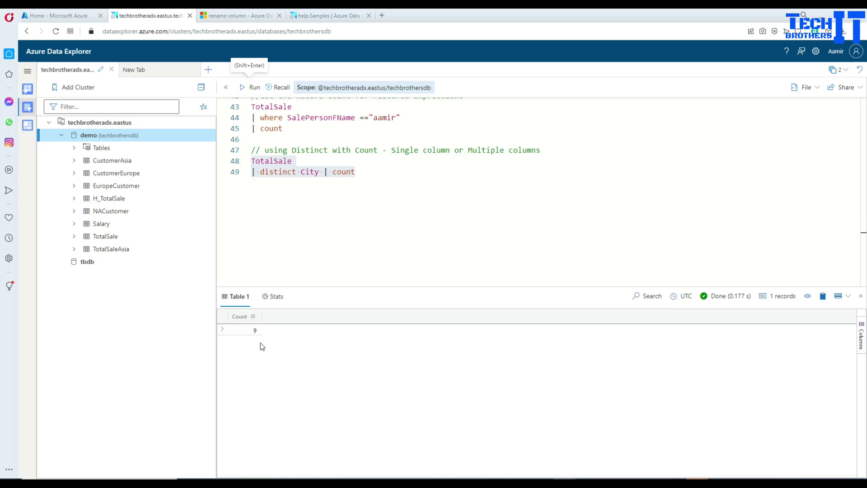
left_click(355, 172)
double_click(283, 161)
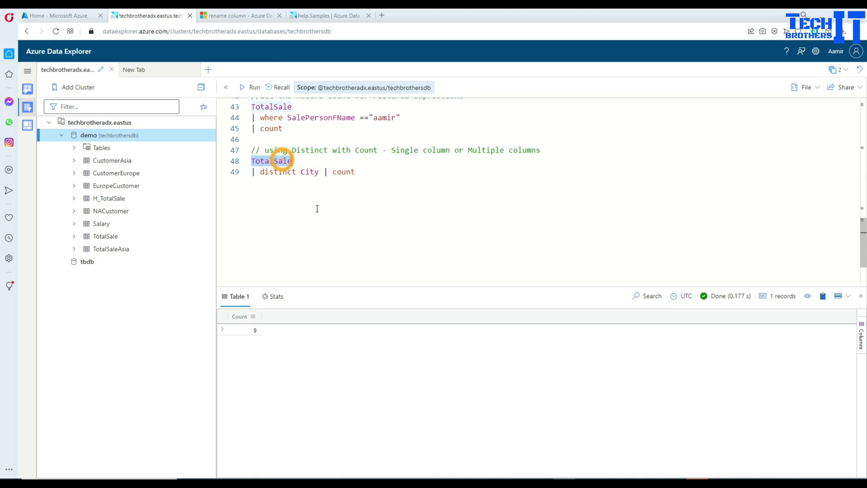
left_click_drag(355, 171, 332, 171)
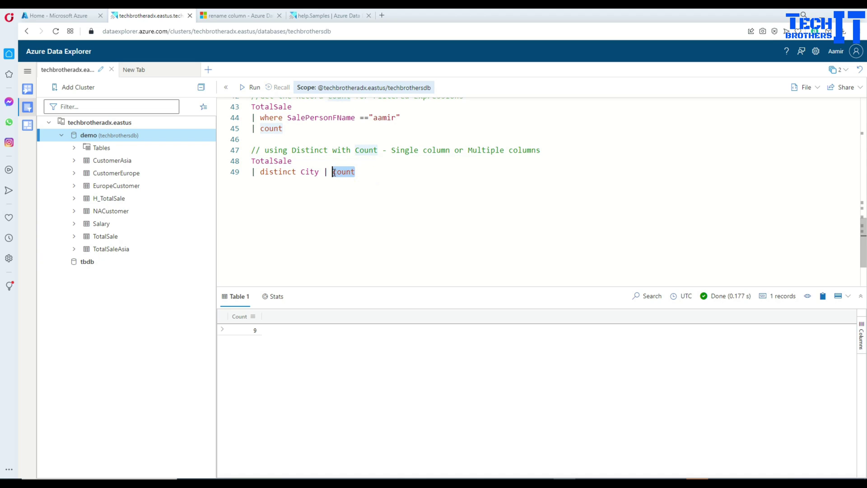
scroll(437, 202, "up", 4)
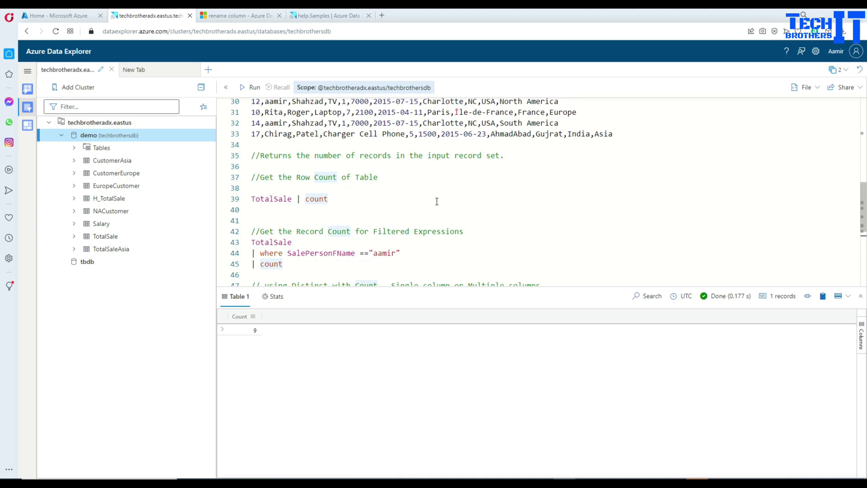
scroll(437, 202, "down", 3)
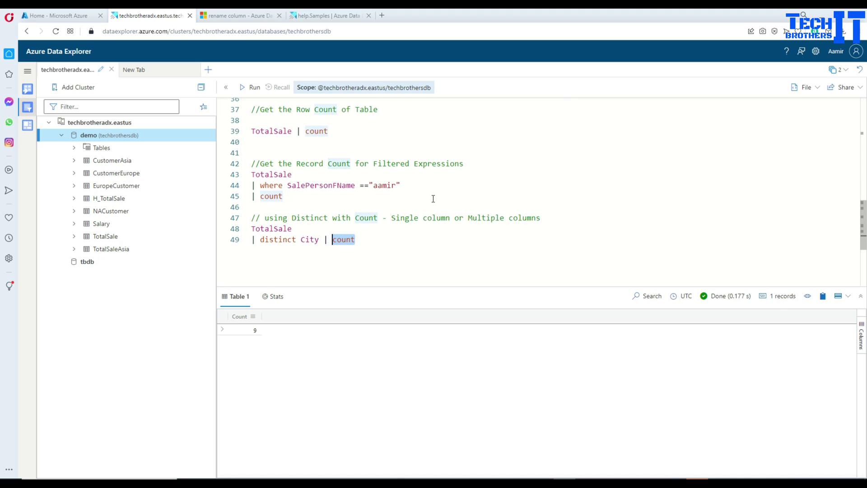